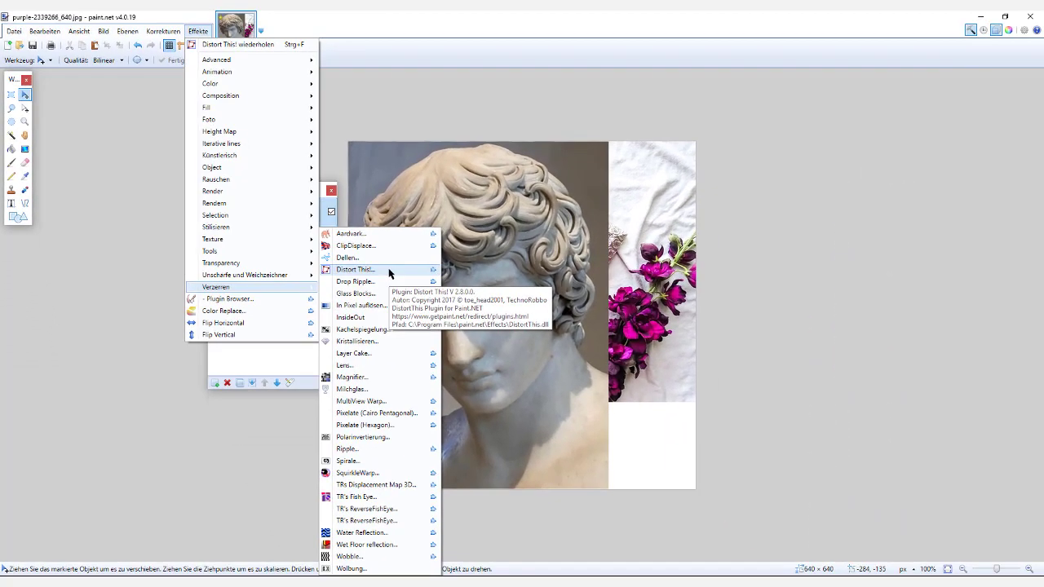
Start the Distort This! effect on the sculpture layer and pull all four of its corners inward towards the picture frame.
left_click(390, 271)
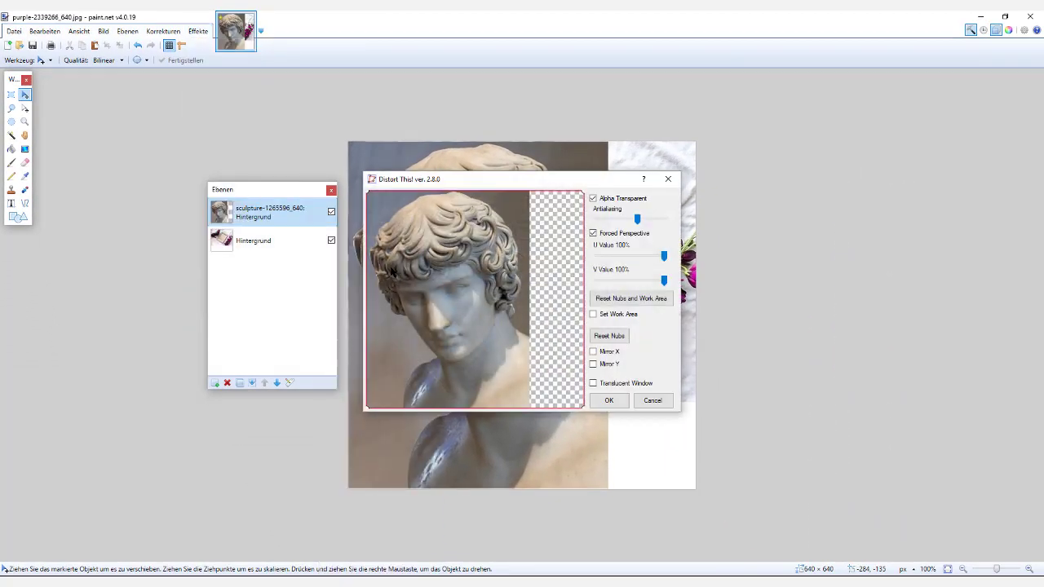
left_click_drag(463, 179, 797, 192)
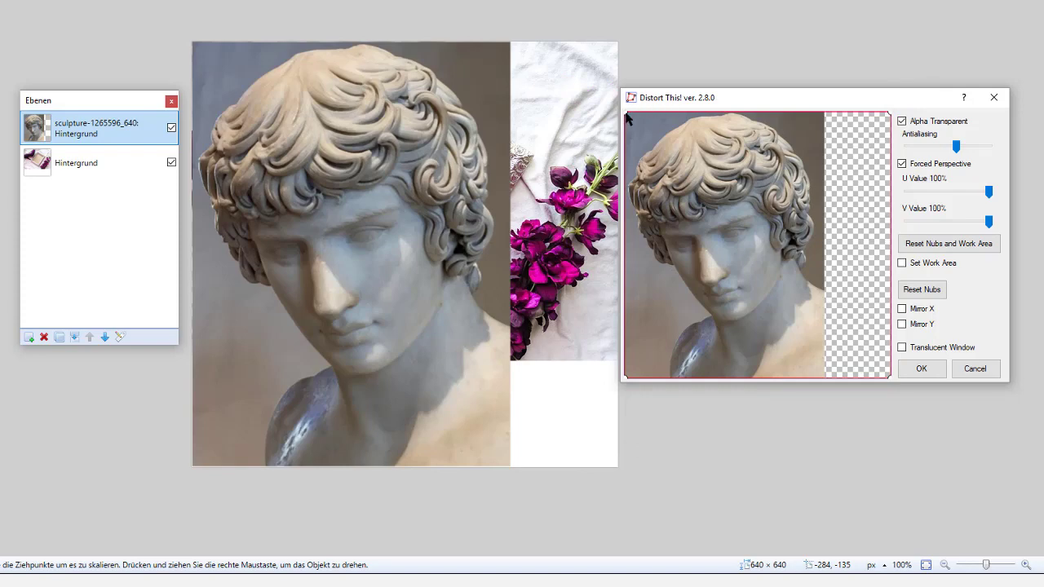
left_click_drag(627, 119, 685, 162)
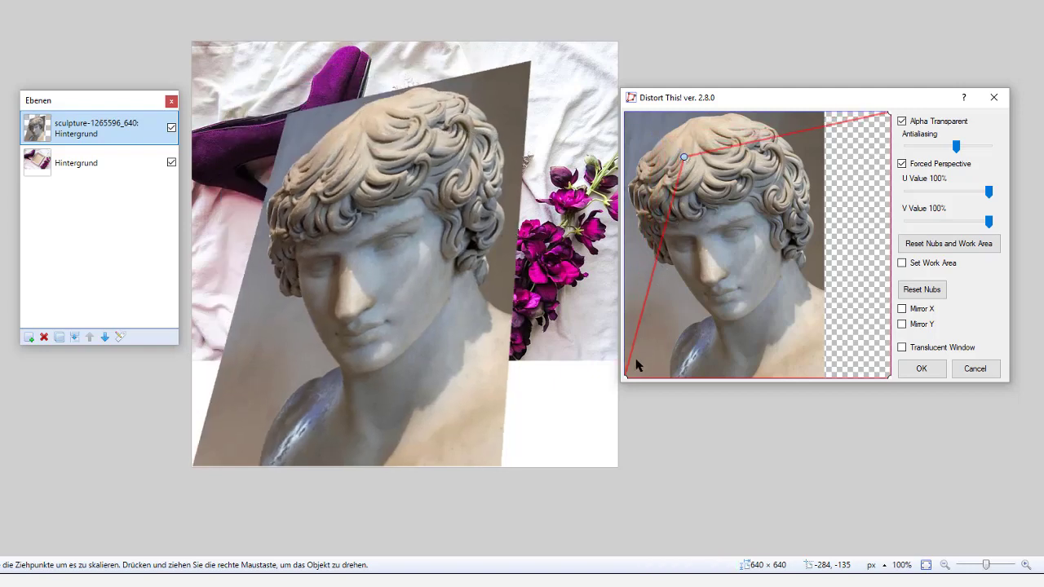
left_click_drag(625, 380, 664, 306)
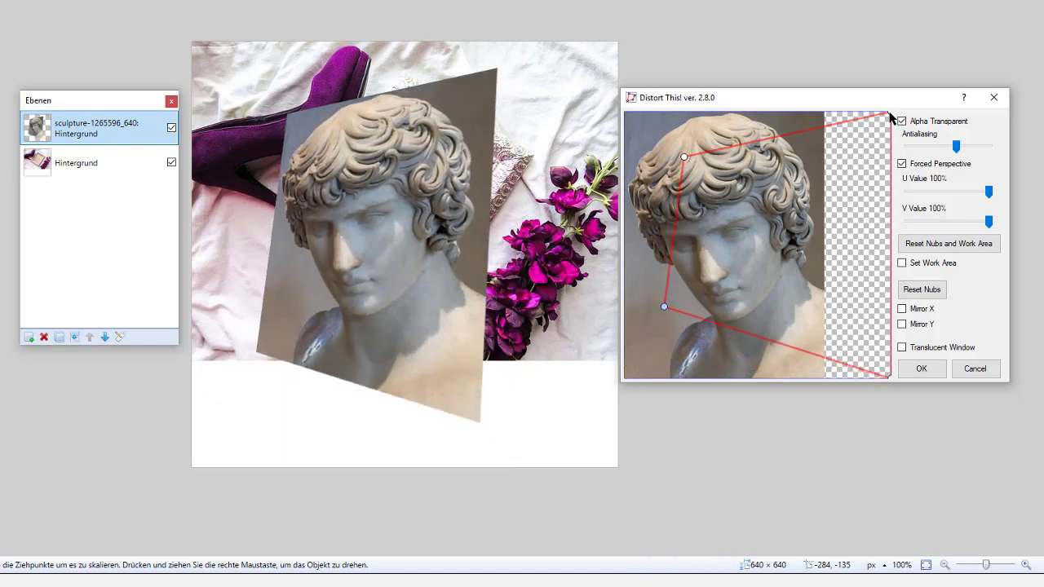
left_click_drag(889, 114, 848, 149)
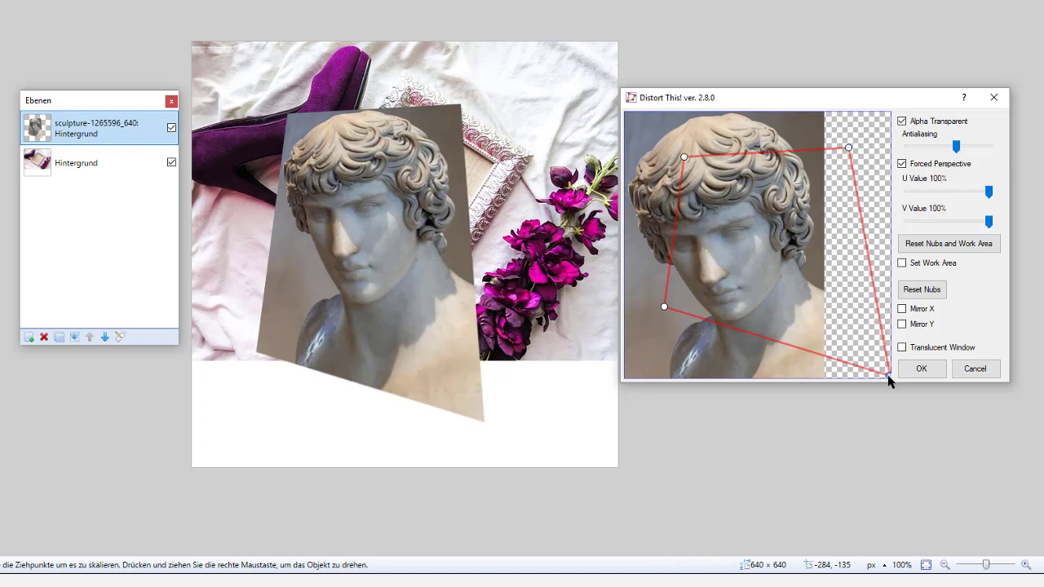
left_click_drag(889, 376, 798, 290)
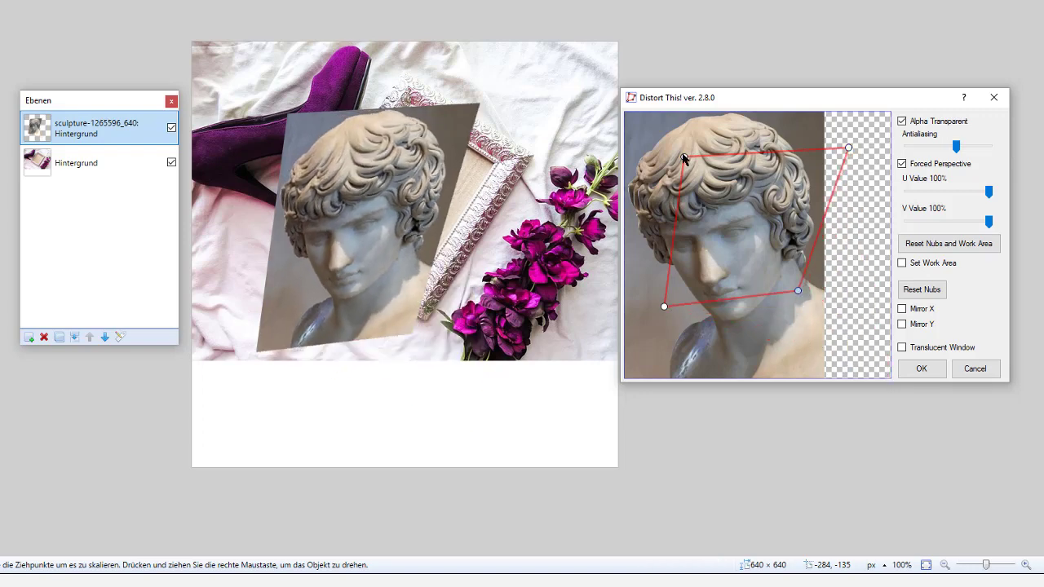
Fit the sculpture's four corners to the inner corners of the tilted picture frame and apply the distortion.
left_click_drag(683, 158, 760, 158)
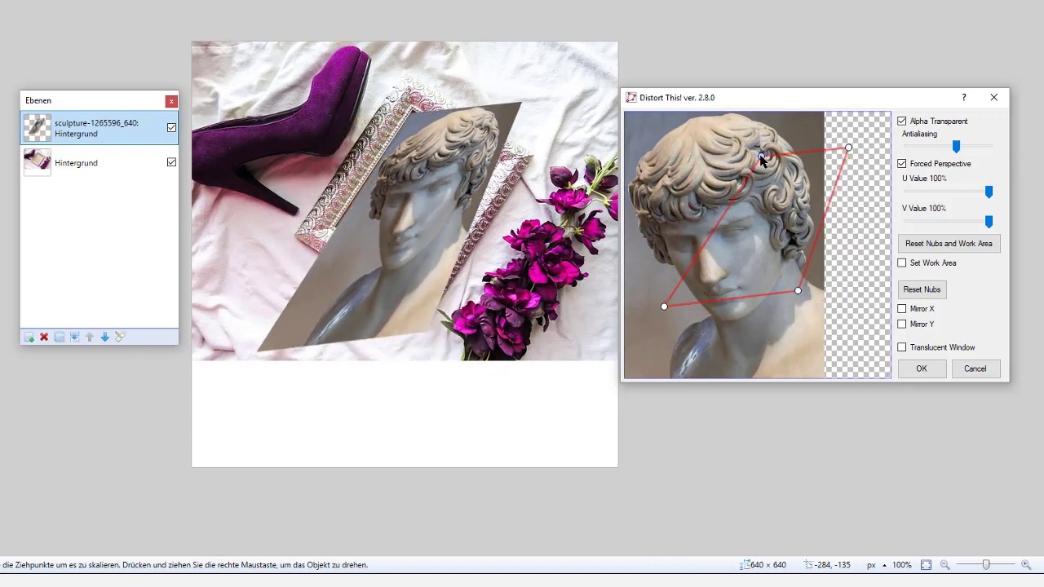
left_click_drag(848, 148, 822, 195)
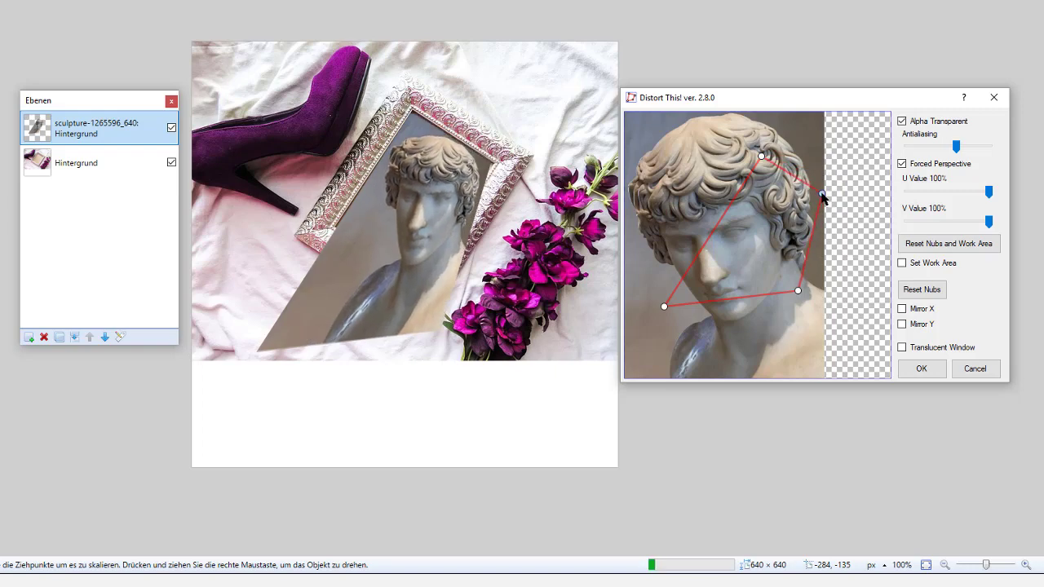
left_click_drag(664, 307, 711, 230)
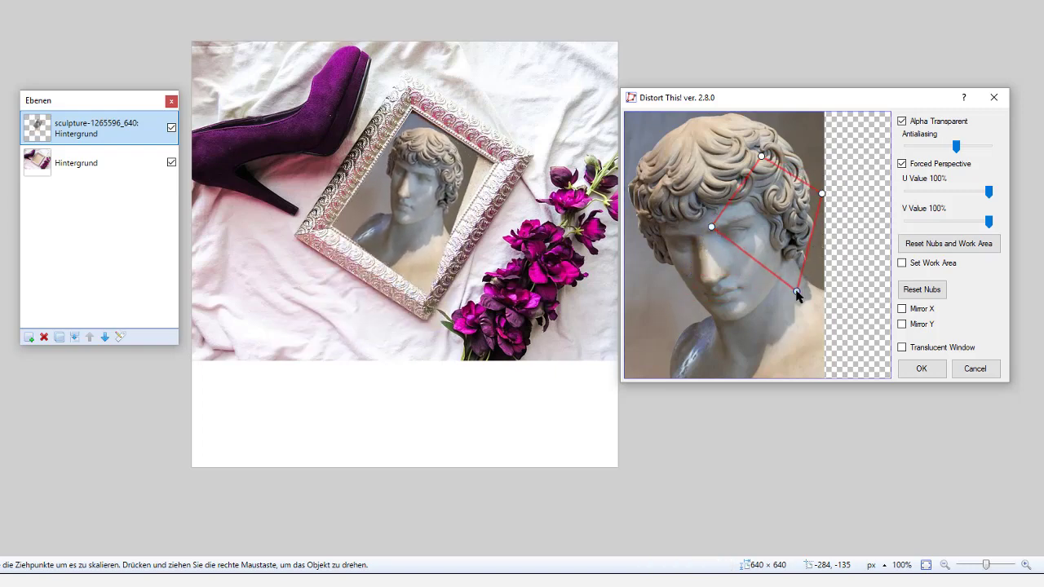
left_click_drag(797, 292, 785, 275)
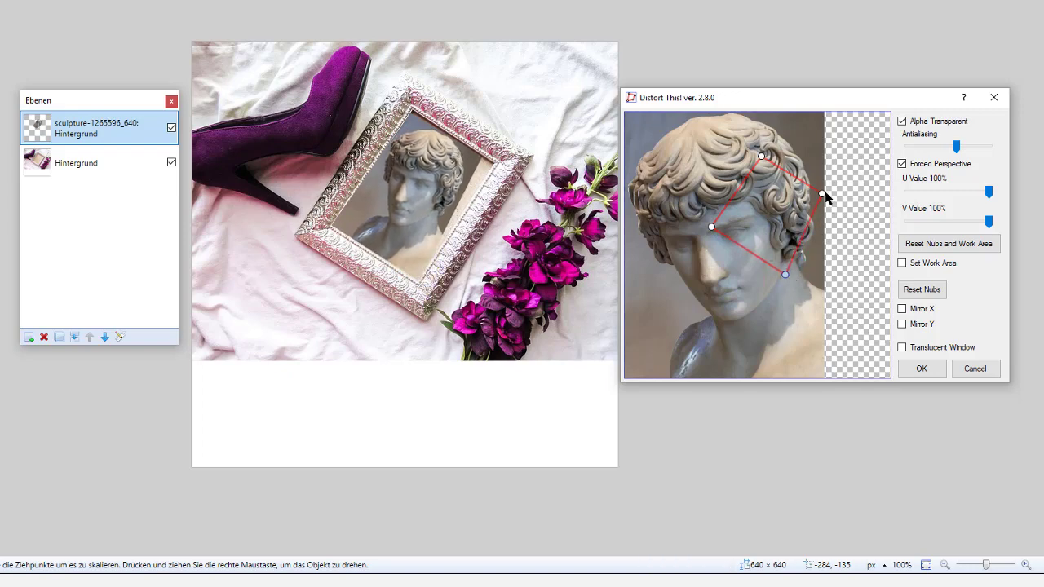
left_click_drag(822, 194, 833, 202)
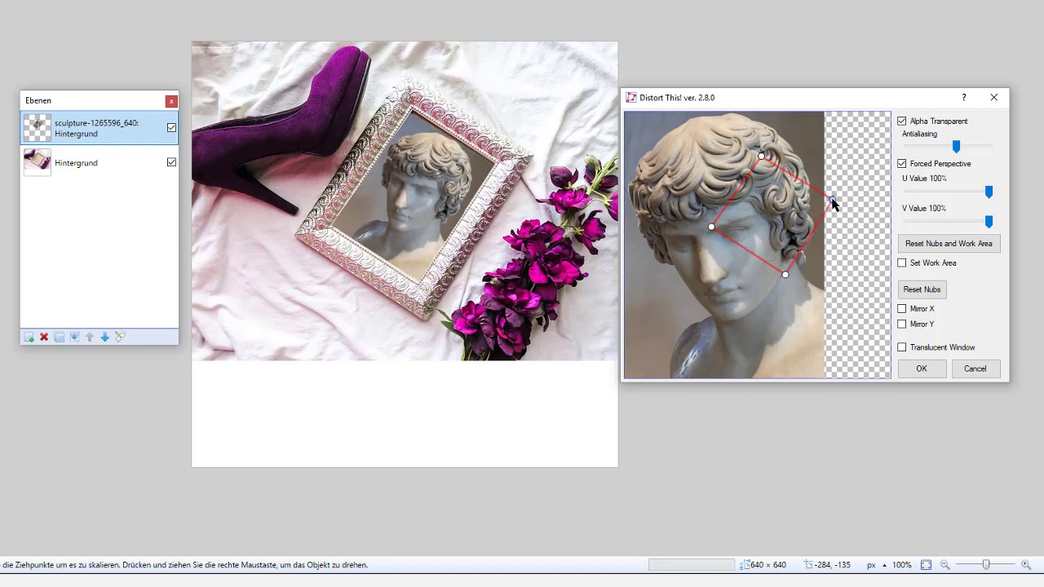
left_click_drag(761, 155, 763, 156)
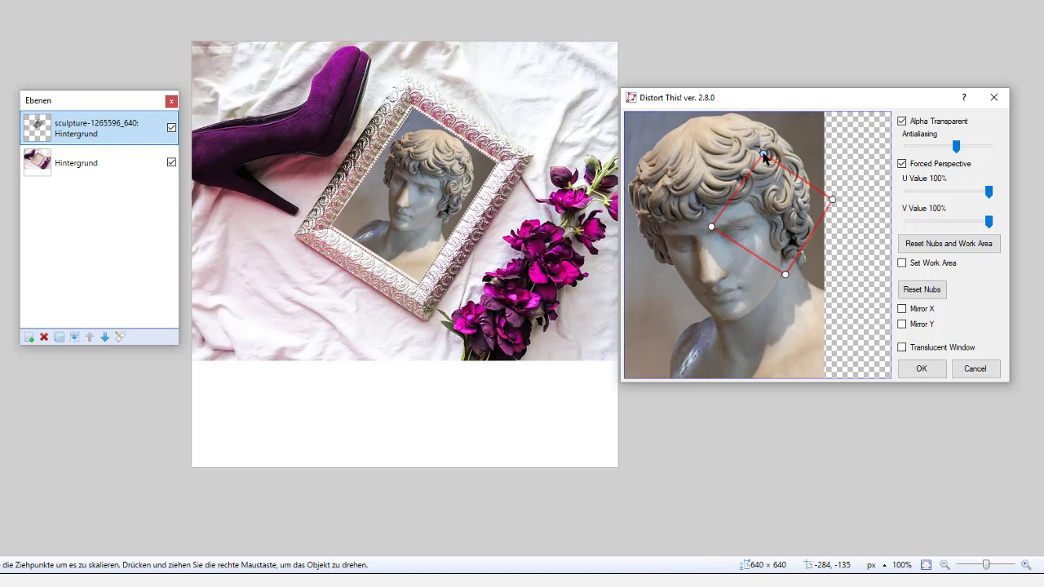
left_click(918, 371)
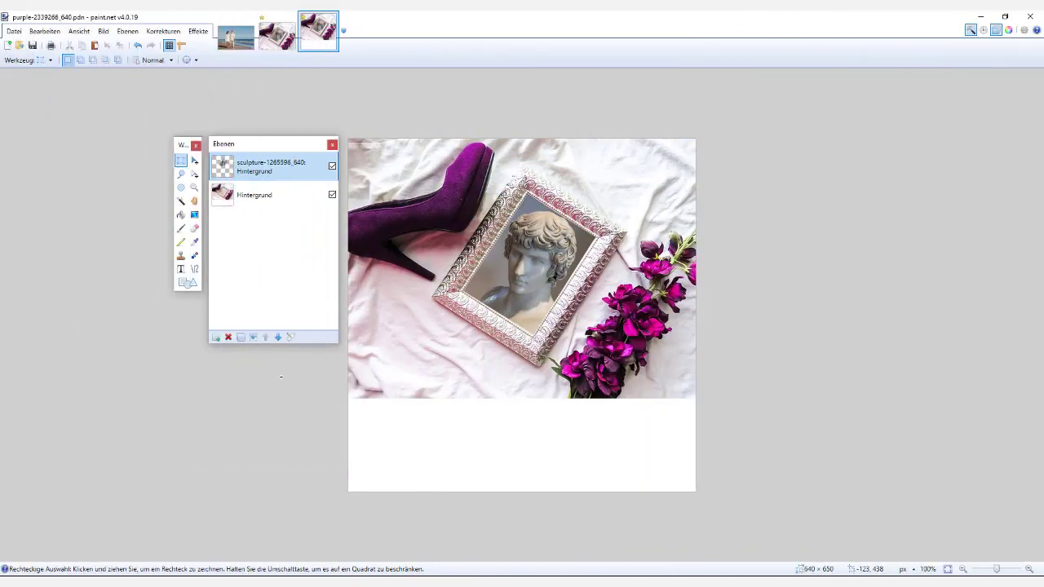
Merge the sculpture layer down into the background and crop the image to the photo, excluding the white strip below it.
left_click(253, 337)
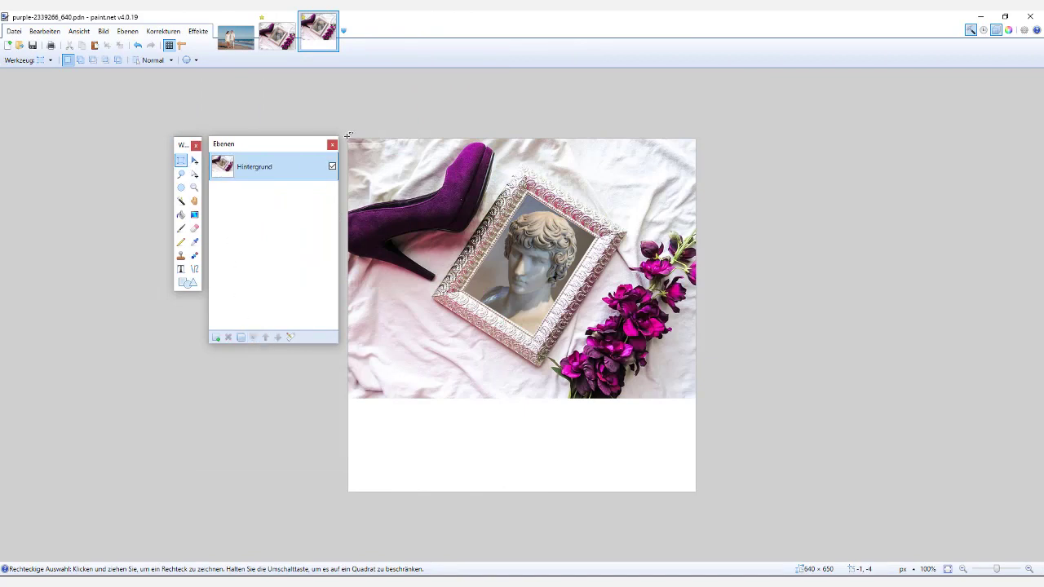
left_click_drag(348, 137, 695, 398)
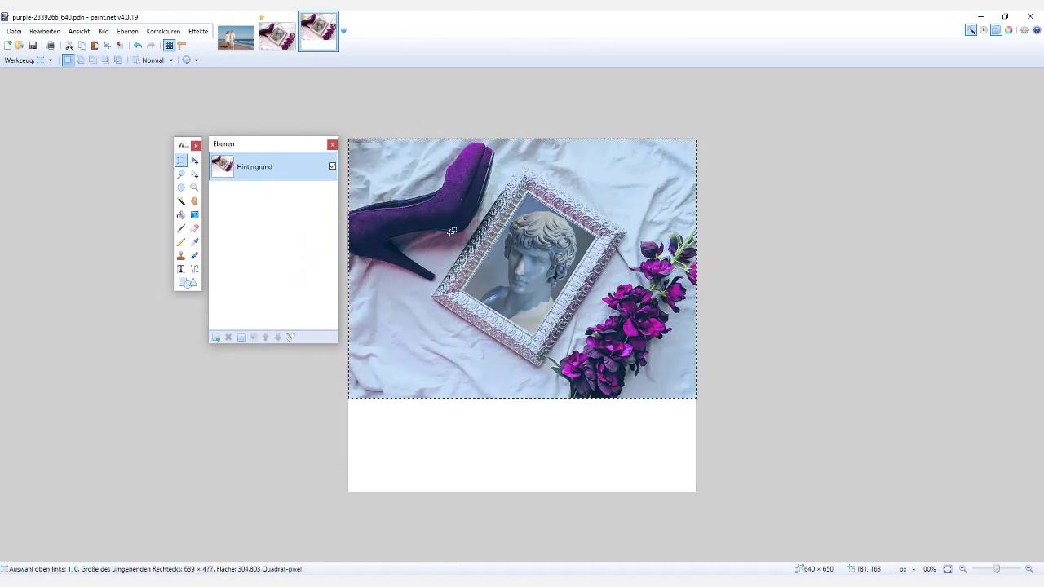
left_click(106, 46)
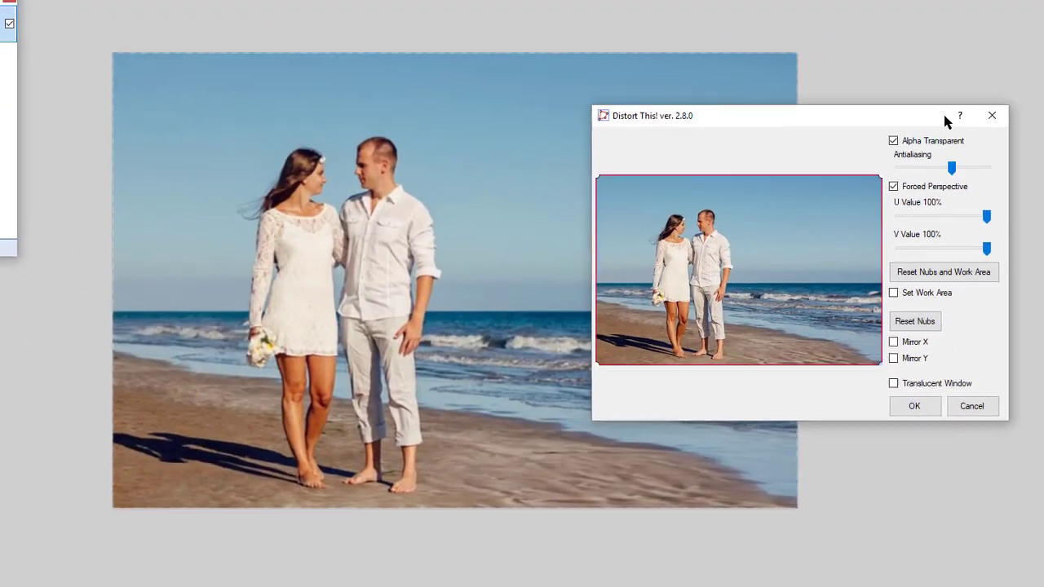
Read the Distort This! help on how the control nubs can be manipulated.
left_click(959, 115)
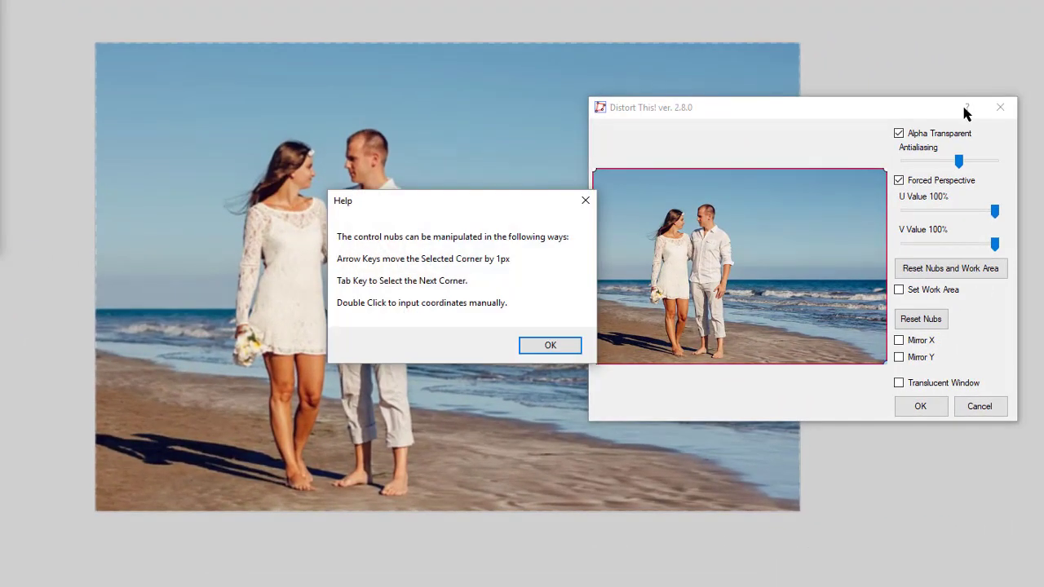
left_click(546, 349)
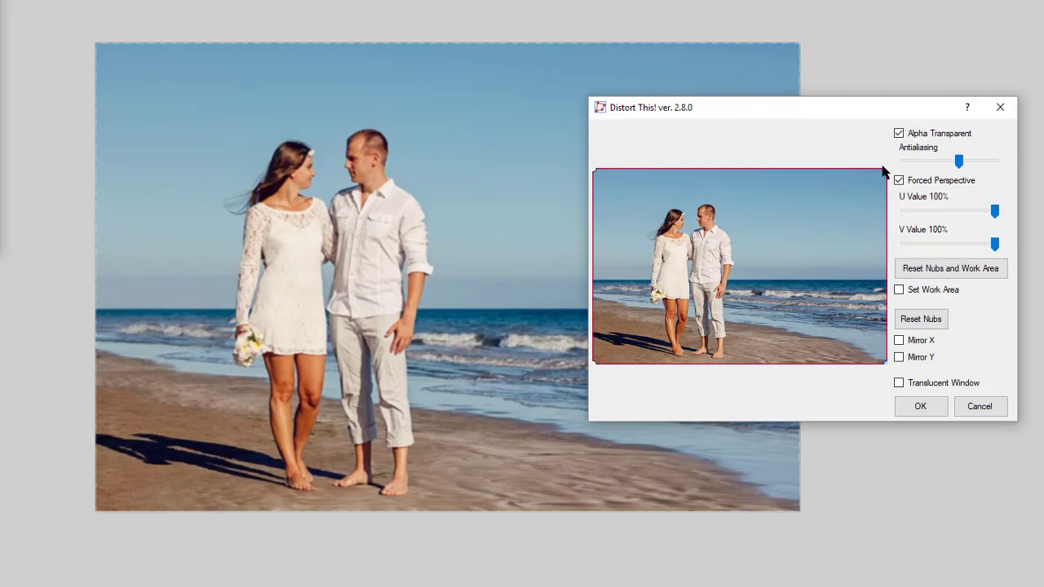
Try shifting the beach photo's top-right corner slightly inward and confirming the bottom-right corner's coordinates as 639 425.
left_click_drag(884, 168, 916, 168)
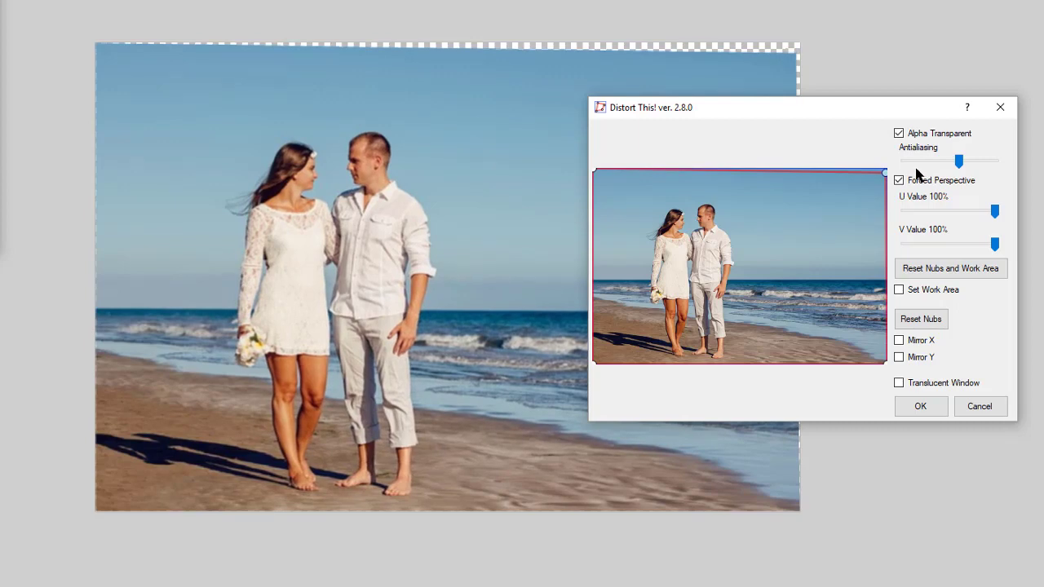
key("Tab")
right_click(887, 367)
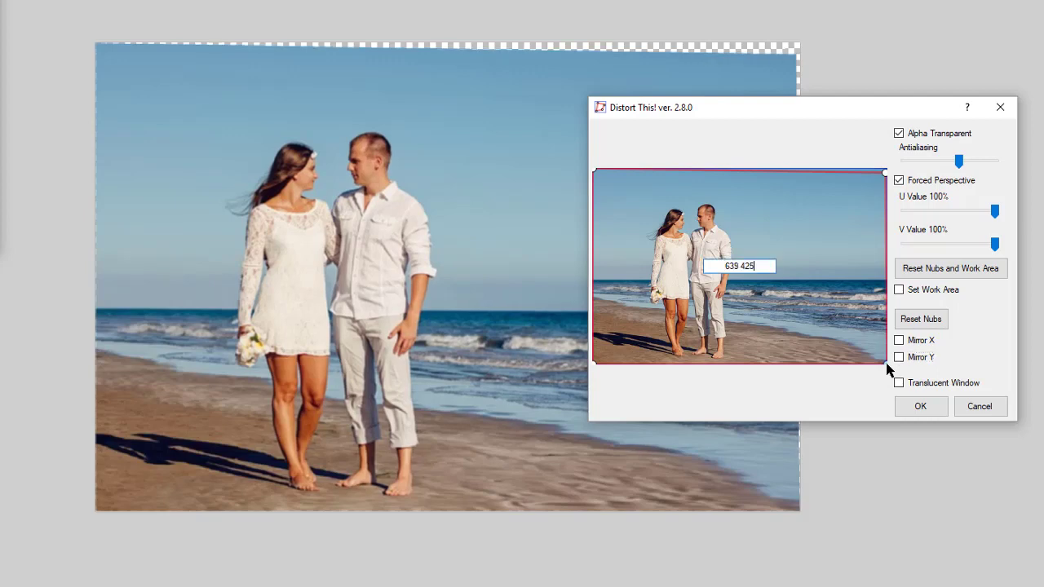
key("Return")
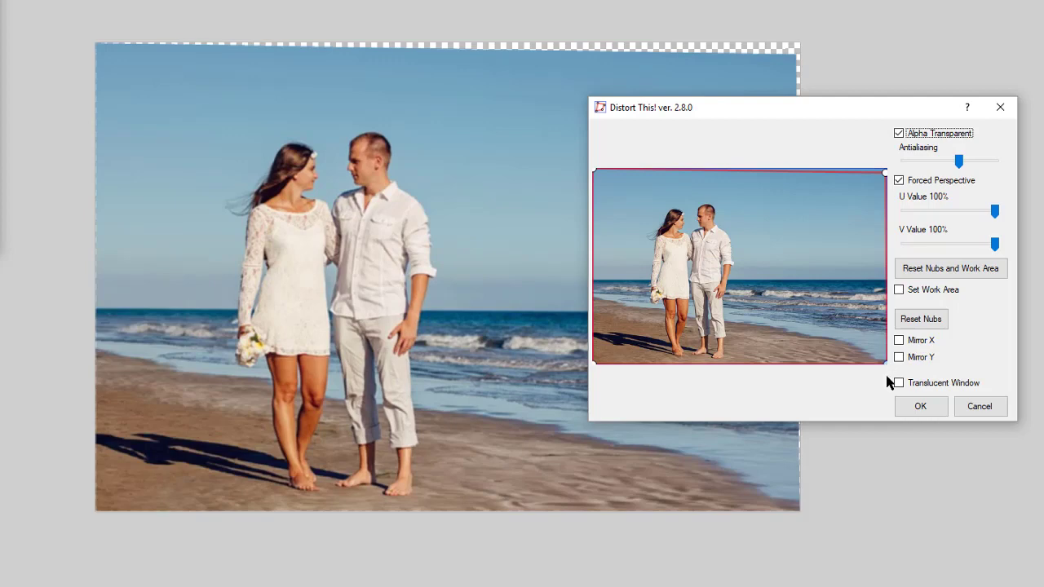
Try limiting the work area to a rectangle around the couple and compare it with Alpha Transparent off and on.
left_click(899, 290)
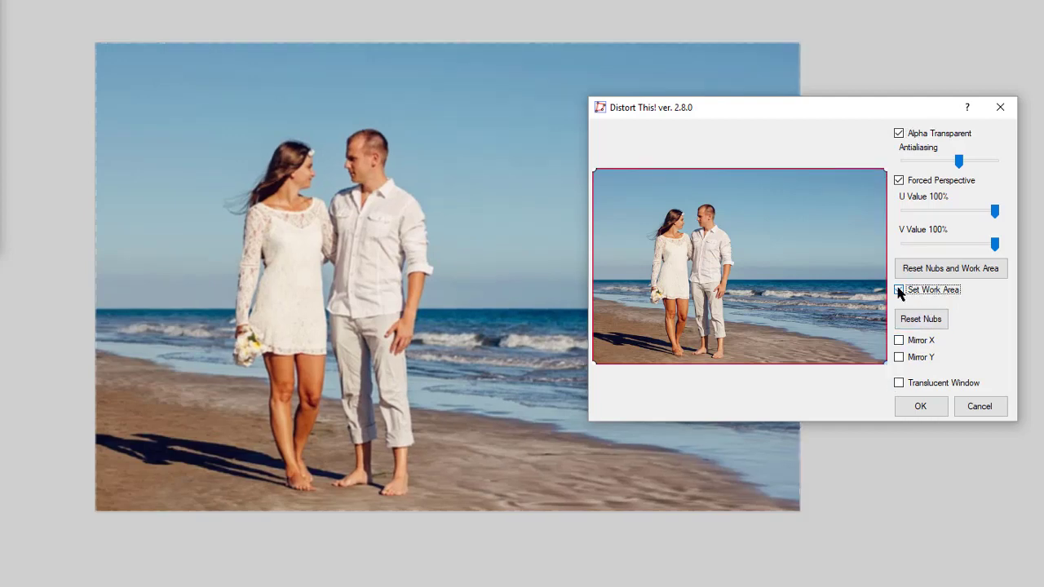
left_click(898, 290)
left_click_drag(632, 191, 775, 361)
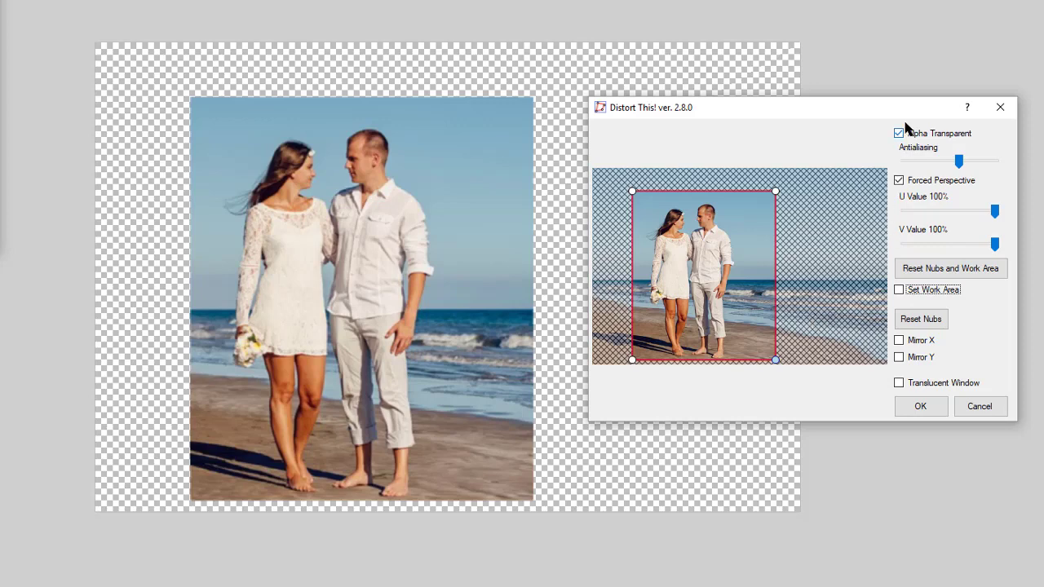
left_click(899, 135)
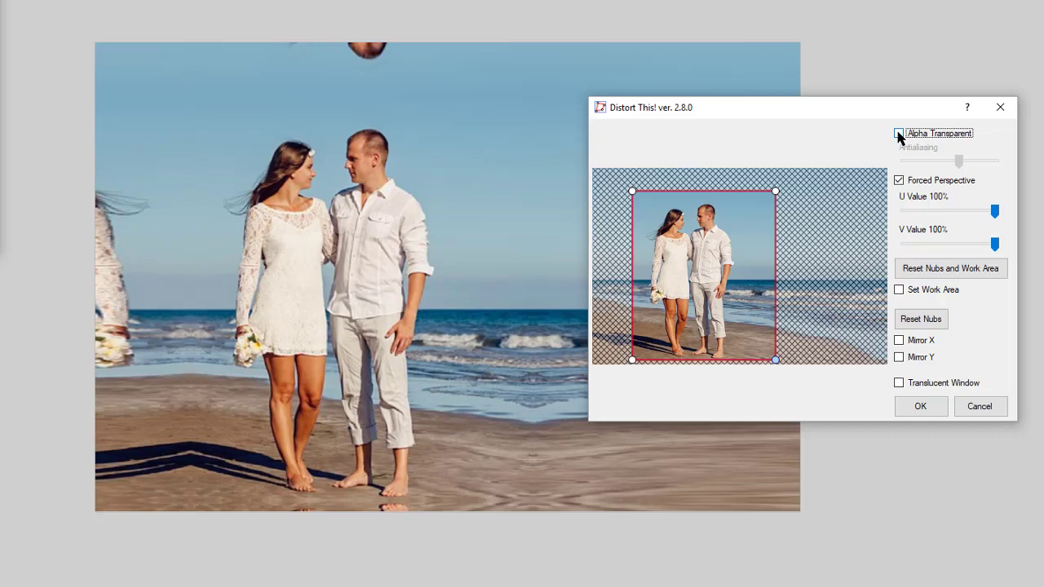
left_click(898, 135)
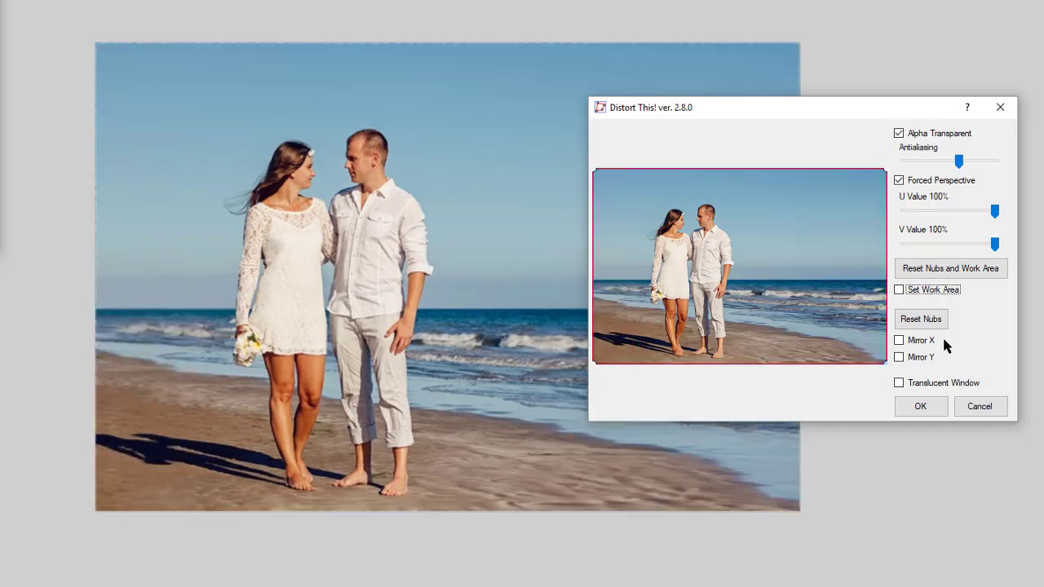
Try narrowing and raising the photo's lower edge with Mirror X, then reset the nubs and disable the mirroring.
left_click(899, 340)
left_click(899, 341)
left_click_drag(885, 369, 872, 328)
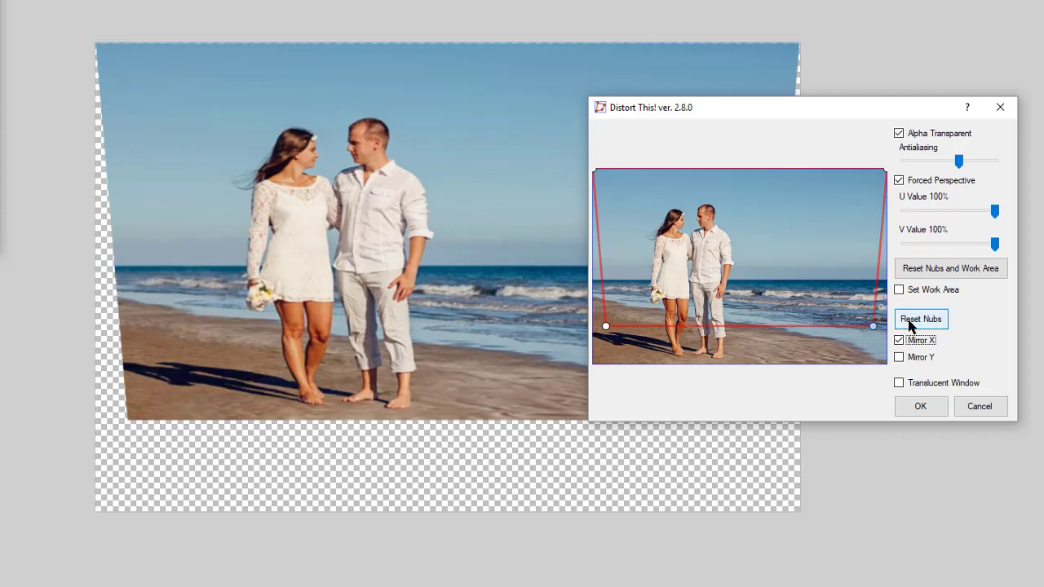
left_click(911, 320)
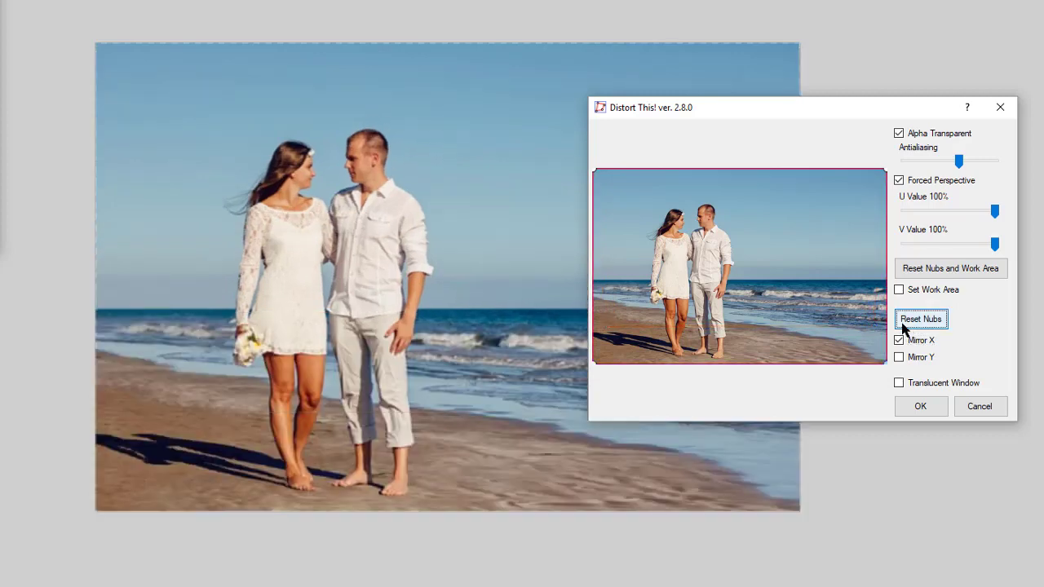
left_click(899, 341)
Enable Mirror Y and pull both right-hand corners of the beach photo inward symmetrically.
left_click(900, 359)
left_click(899, 359)
left_click_drag(886, 363, 804, 343)
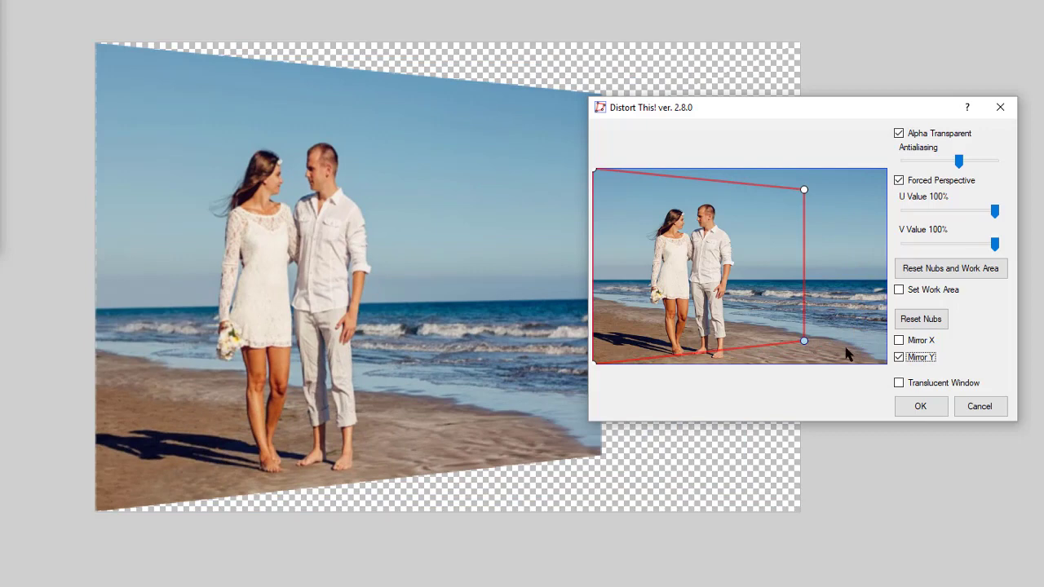
Make the effect window translucent while moving the mirrored right-hand corners farther outward, then restore its opacity.
left_click(898, 383)
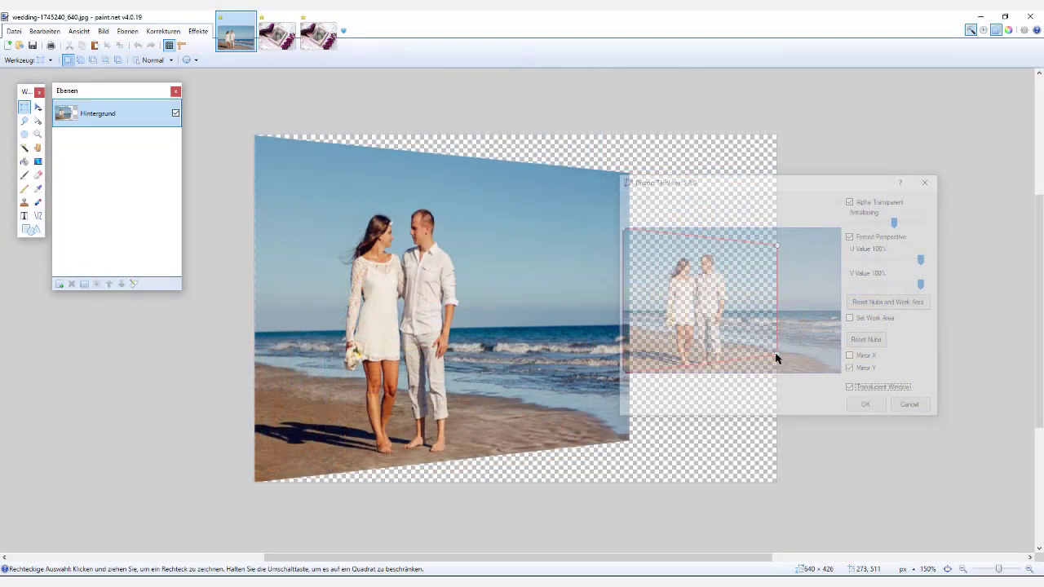
left_click_drag(776, 356, 828, 347)
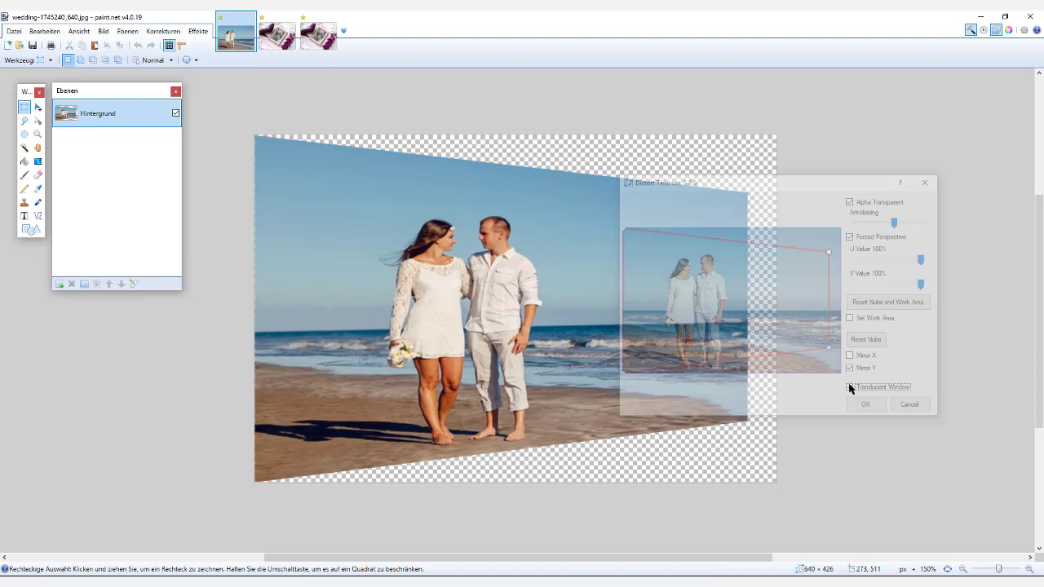
left_click(850, 386)
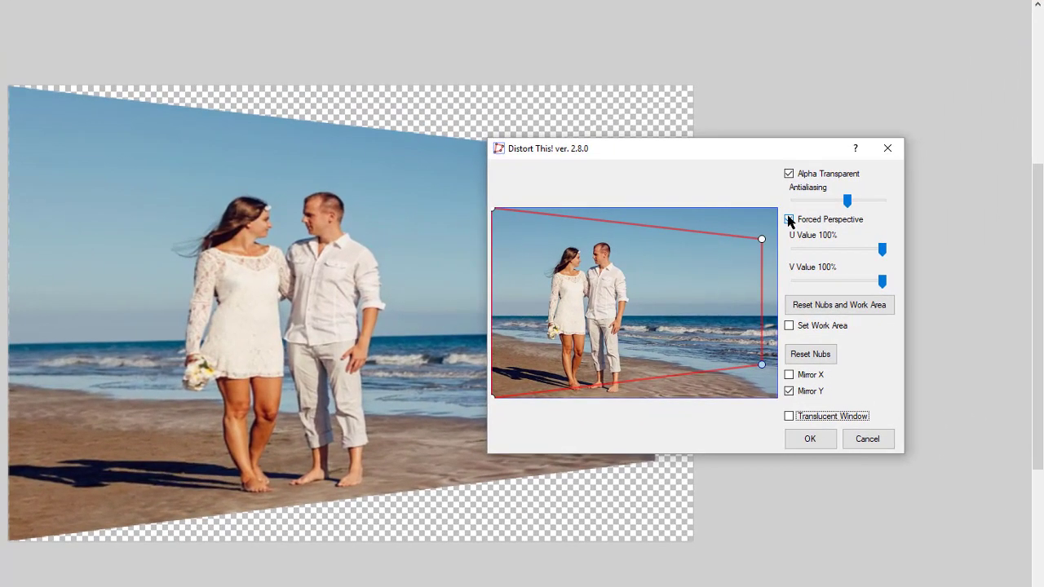
Compare the distortion with Forced Perspective off and on, then reset the nubs and work area and disable Mirror Y.
left_click(788, 220)
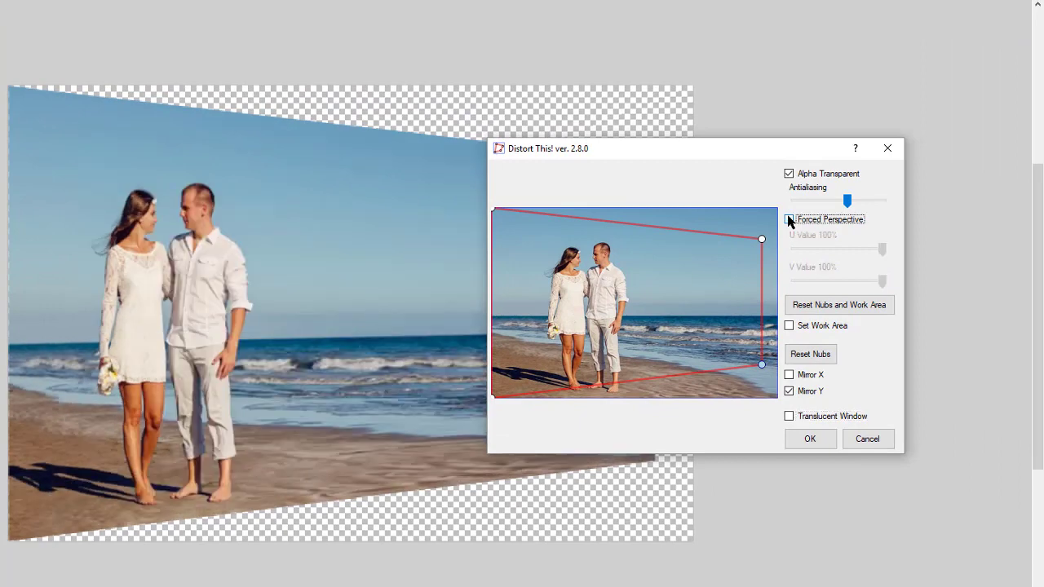
left_click(789, 220)
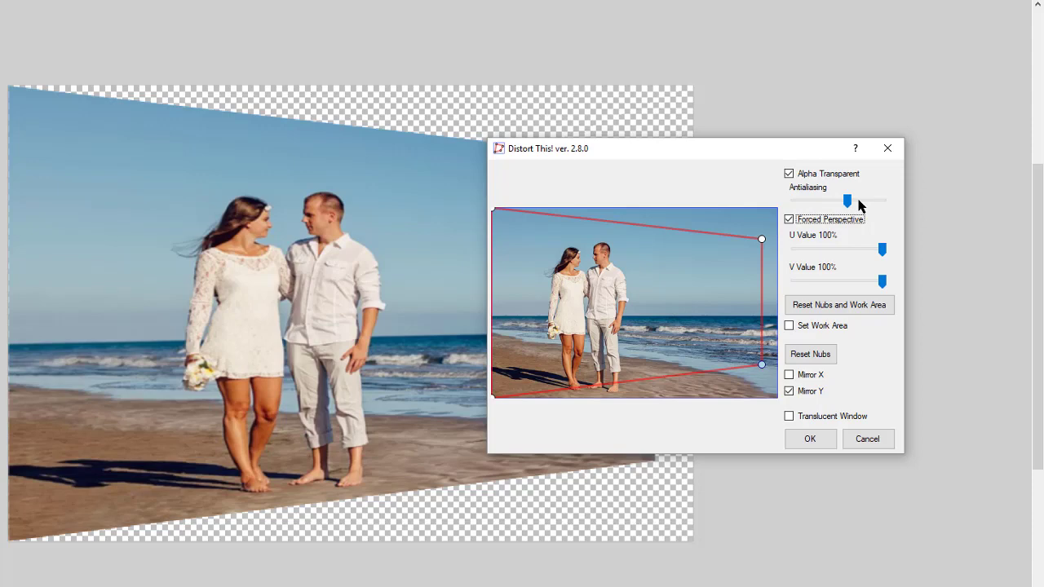
left_click(869, 313)
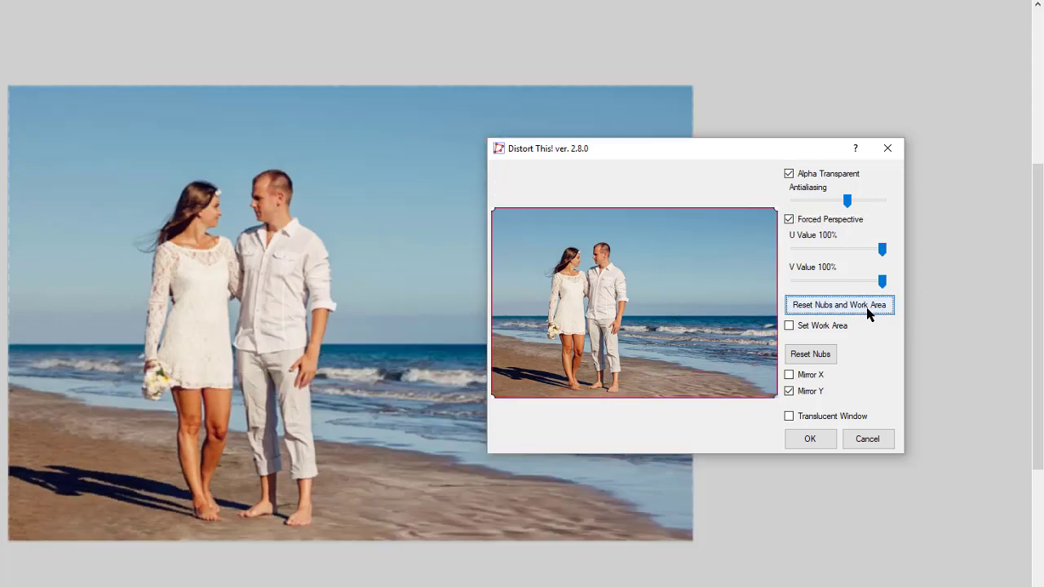
left_click(789, 392)
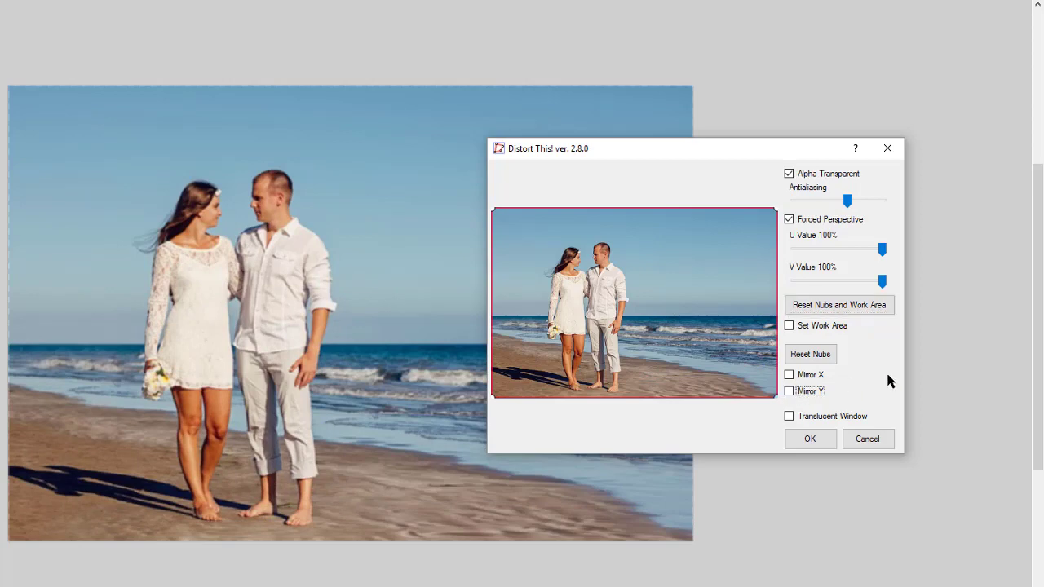